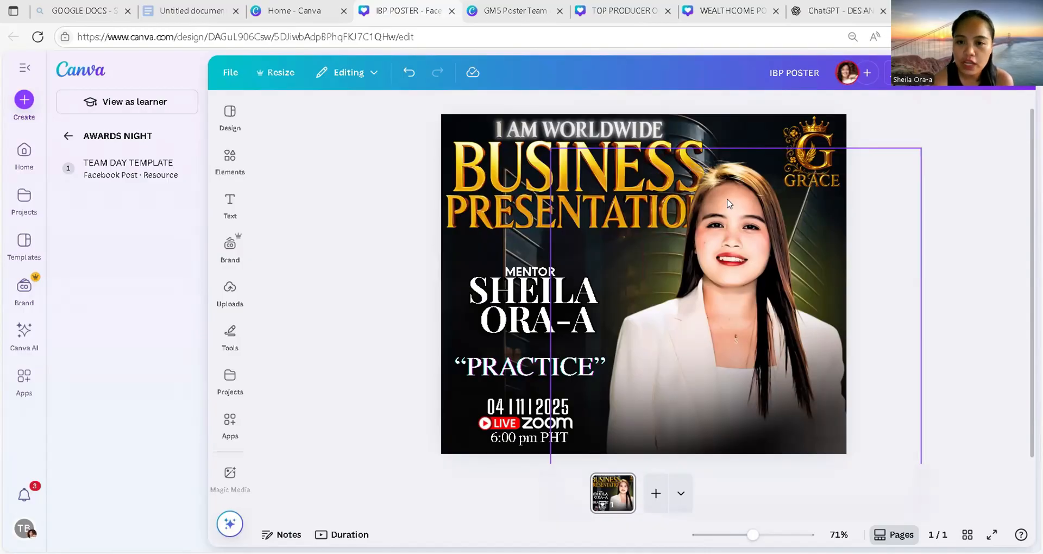
Step: Delete the mentor's photo from the right side of the poster
click(729, 204)
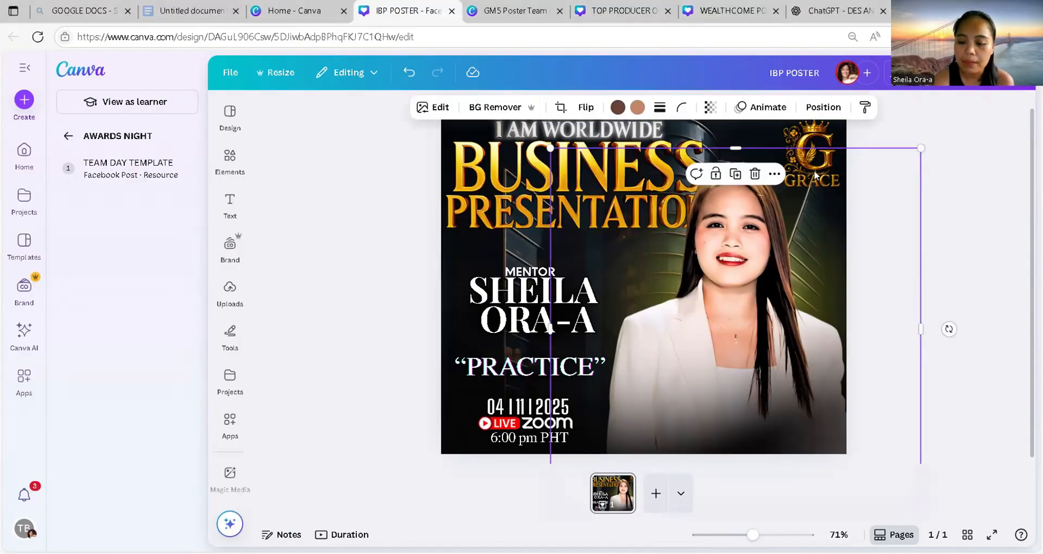
key(Delete)
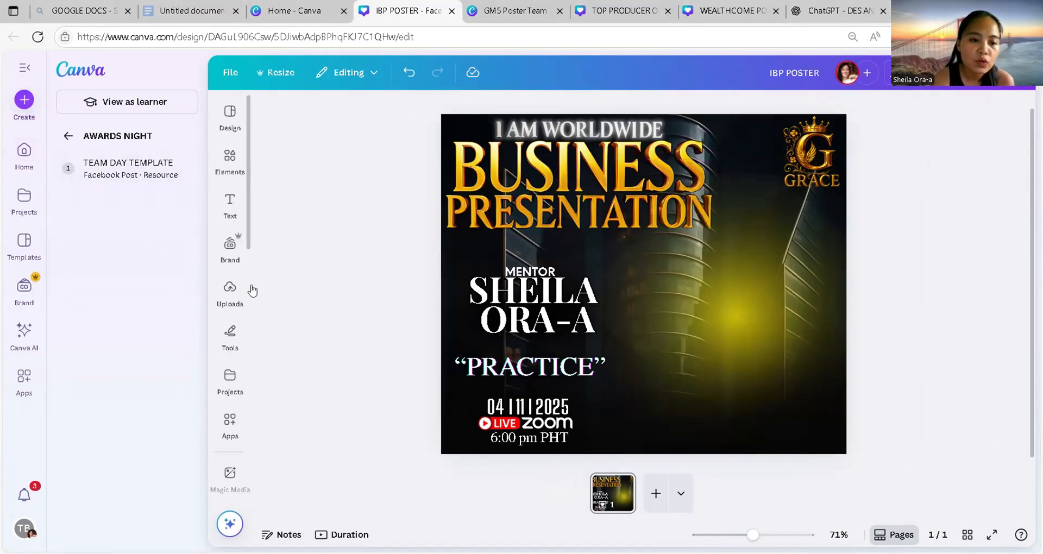
Step: Add the woman-in-black photo from Uploads and place it on the poster's right side
click(228, 289)
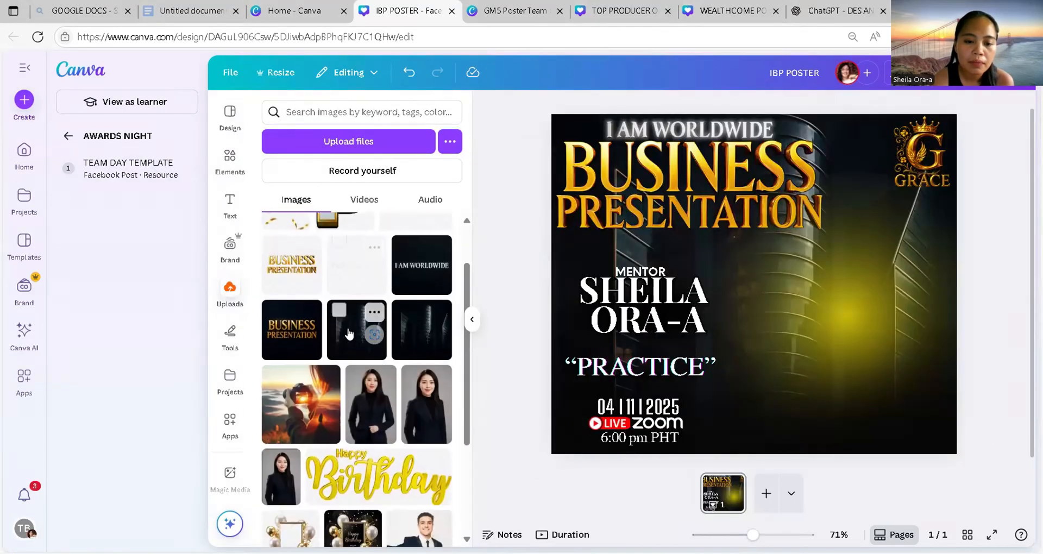
scroll(348, 333, down, 2)
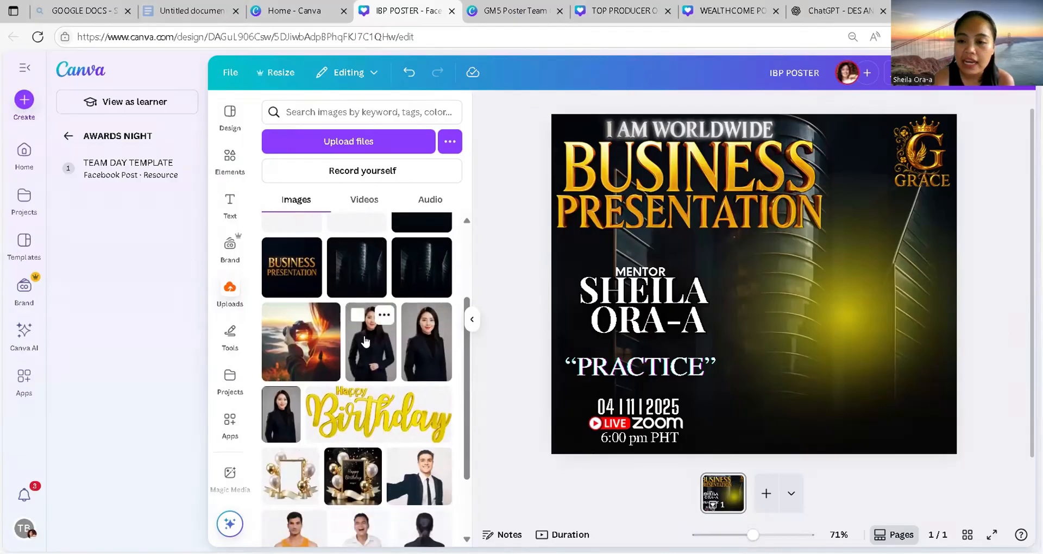
click(363, 341)
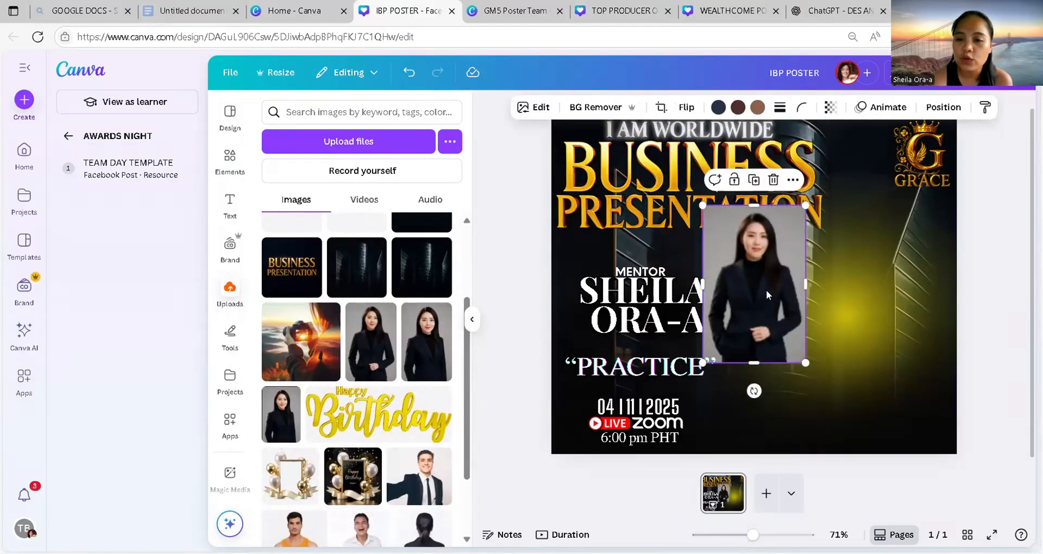
mouse_move(766, 292)
mouse_down()
mouse_move(872, 277)
mouse_move(770, 284)
mouse_up()
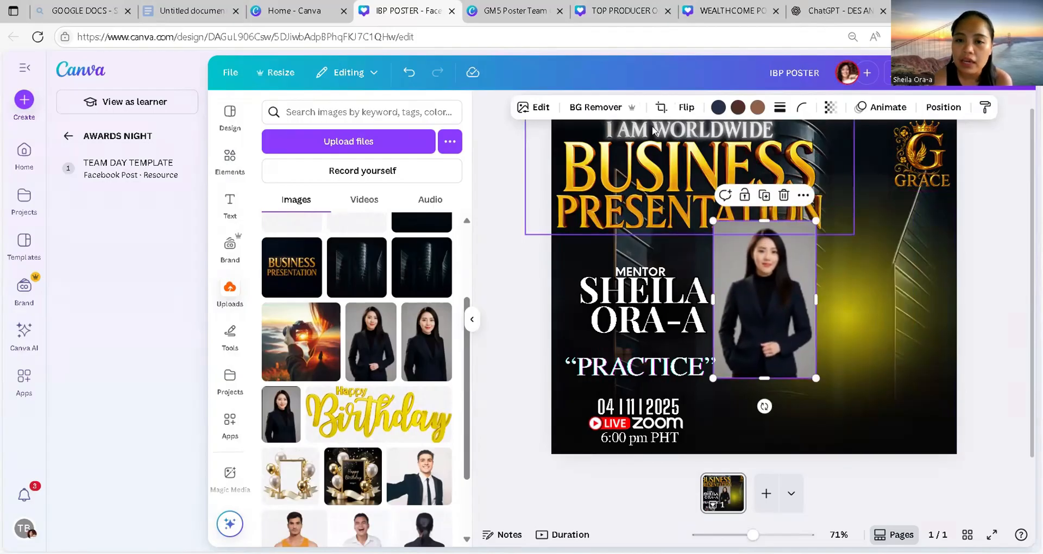
Step: Try BG Remover on that photo, then delete it and browse further down the uploads
click(587, 112)
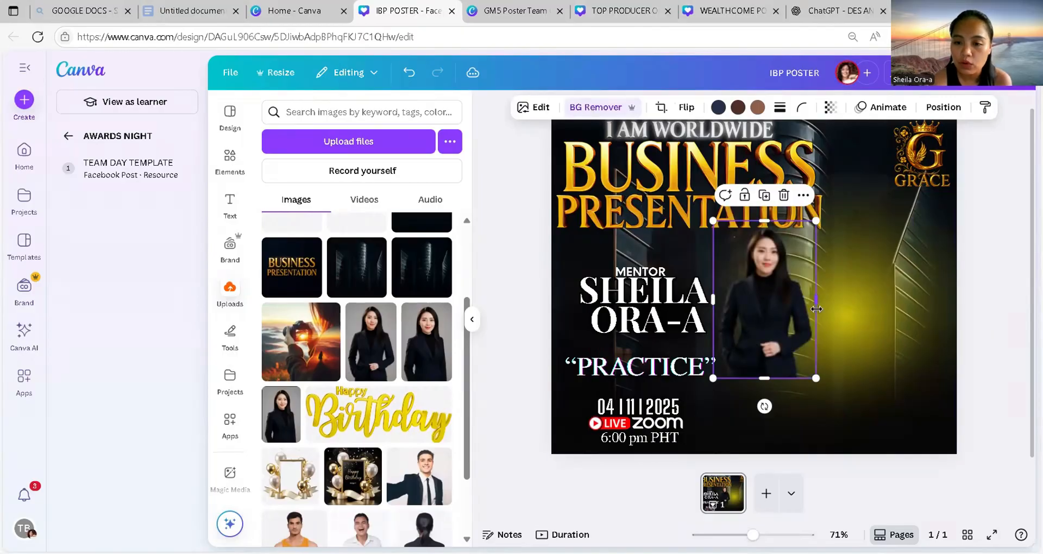
key(Delete)
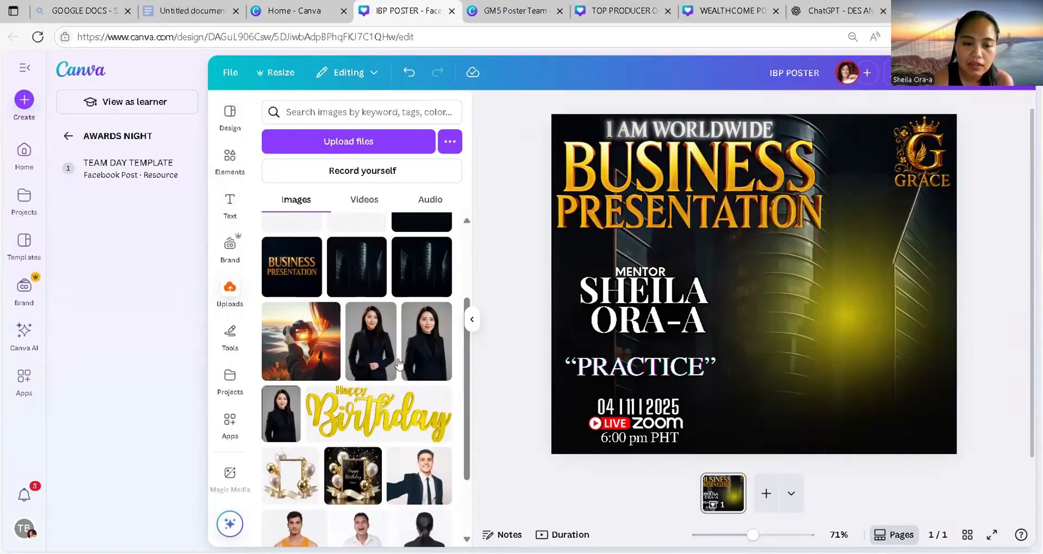
scroll(400, 364, down, 5)
scroll(399, 364, down, 5)
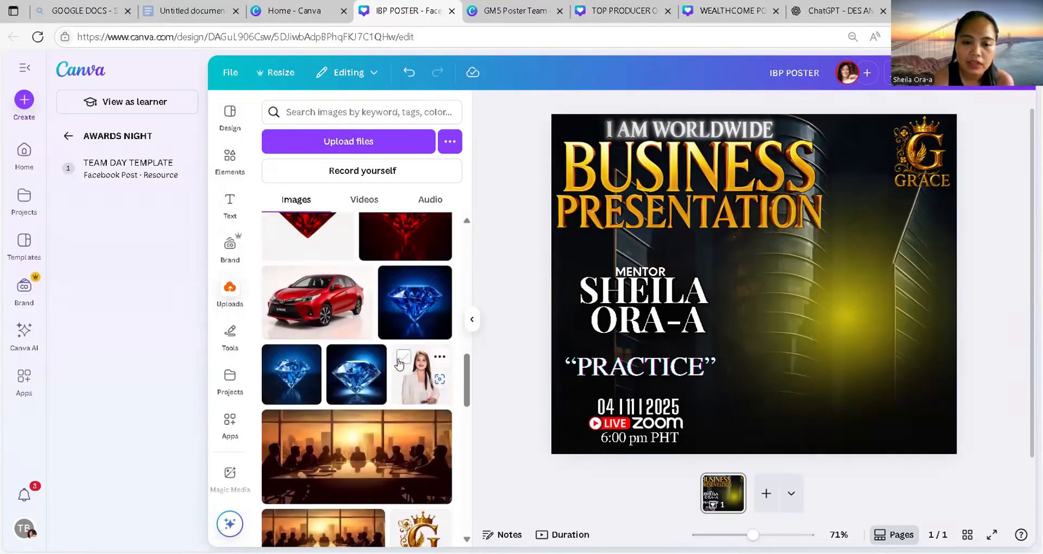
Step: Add the mentor's photo, remove its background with BG Remover, and shift it right and down
click(420, 378)
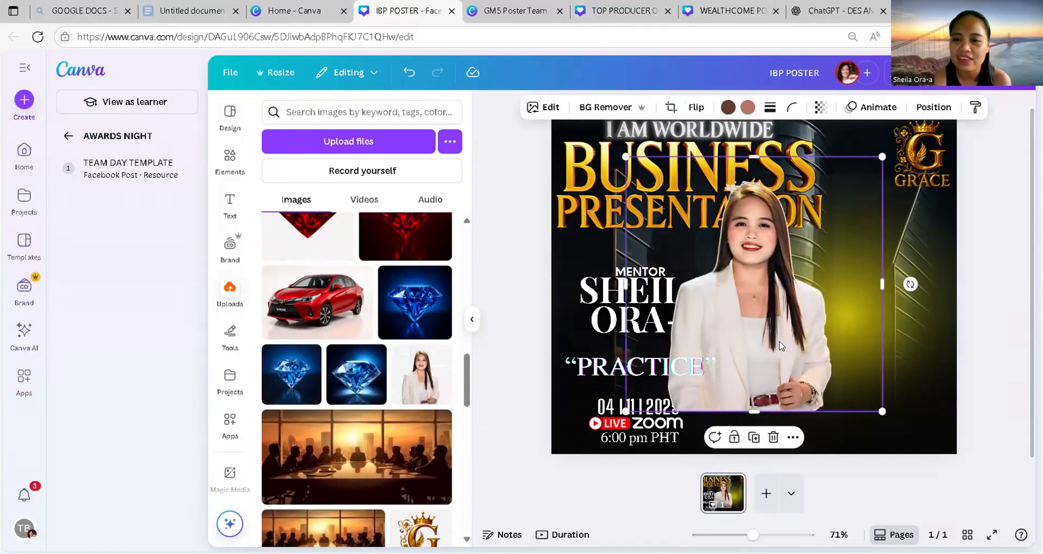
drag(771, 307, 820, 310)
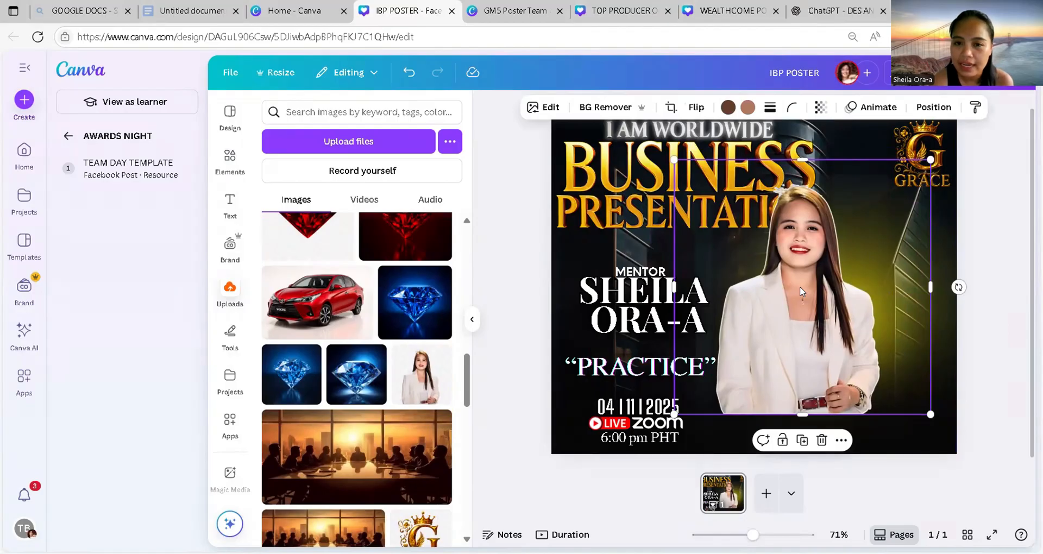
click(596, 106)
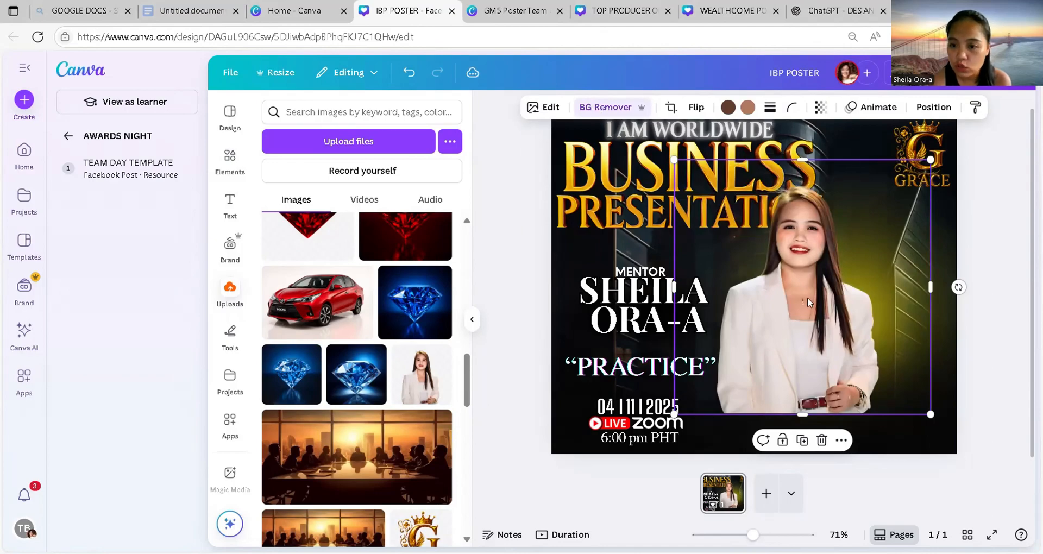
drag(808, 298, 834, 313)
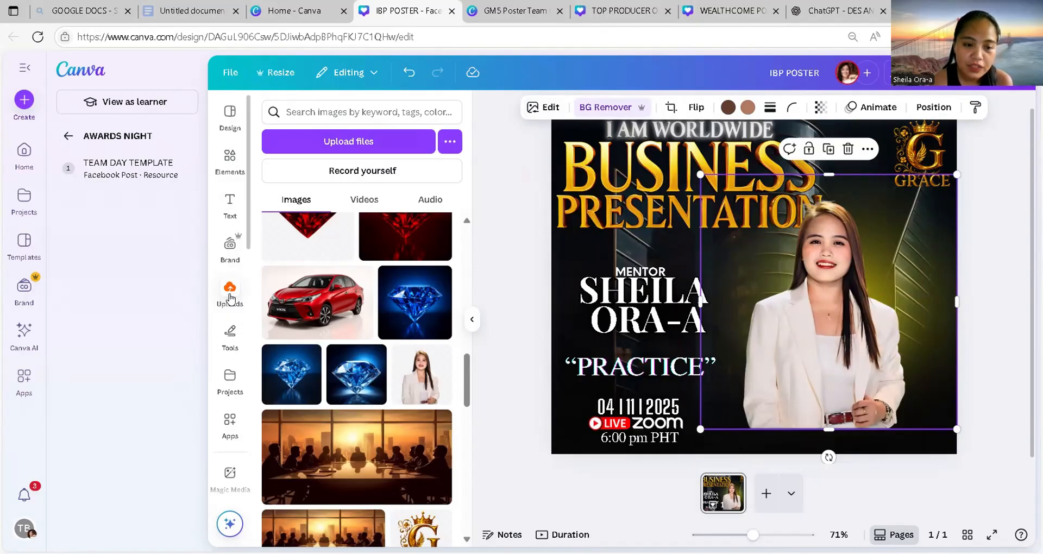
Step: Search Apps for 'ups' and open Image Upscaler, leaving the sample preview for its options
click(236, 425)
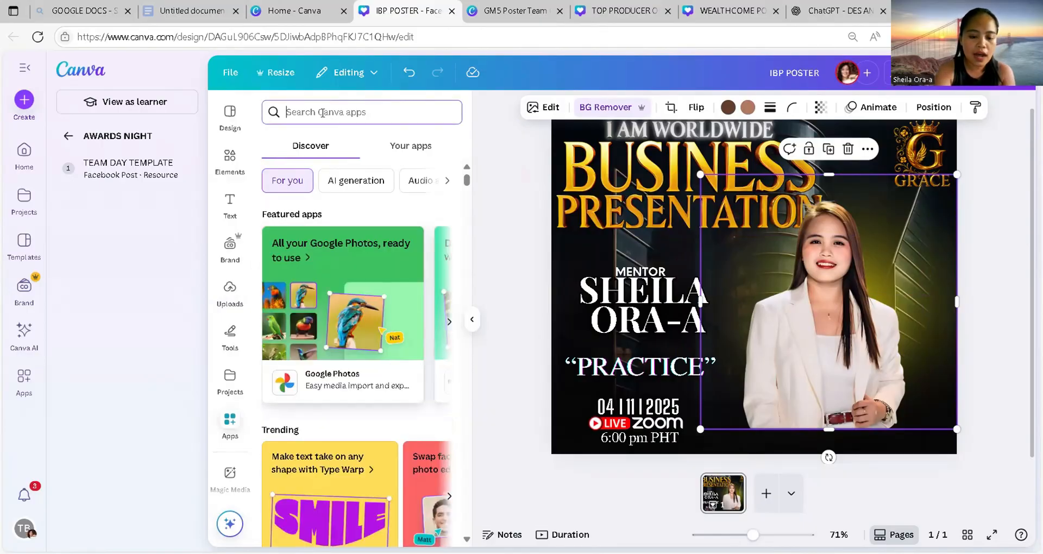
text(UP)
key(BackSpace)
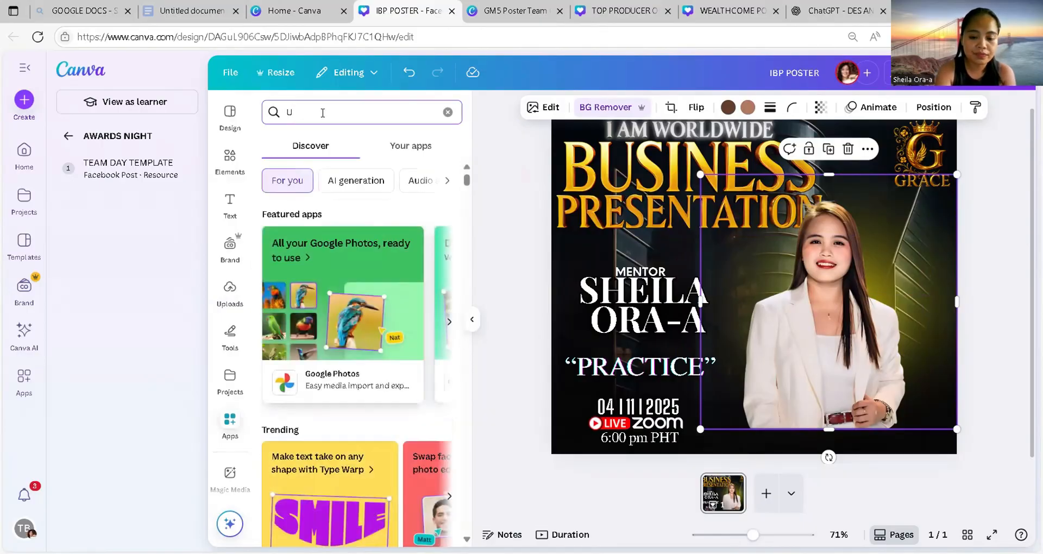
text(PS)
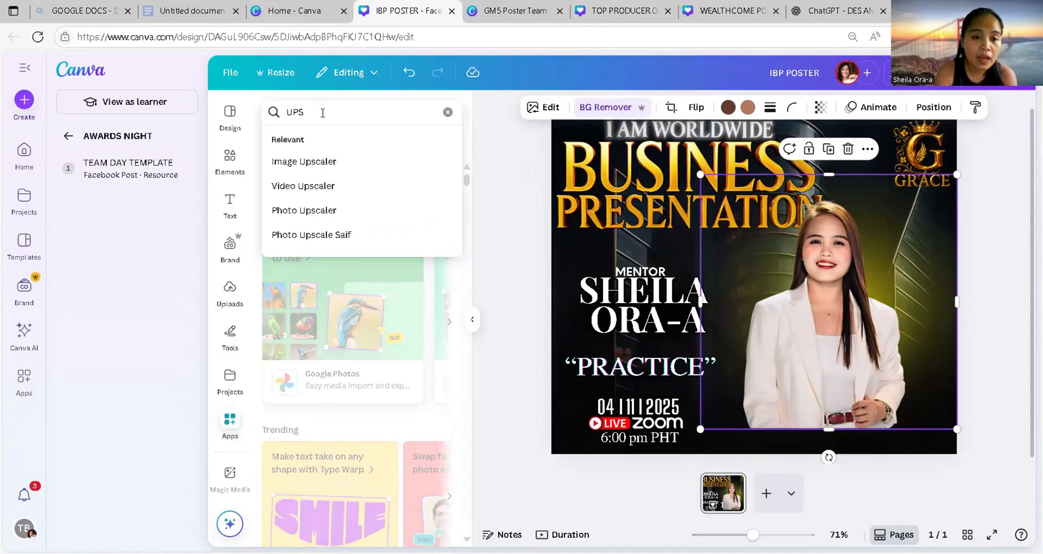
click(332, 162)
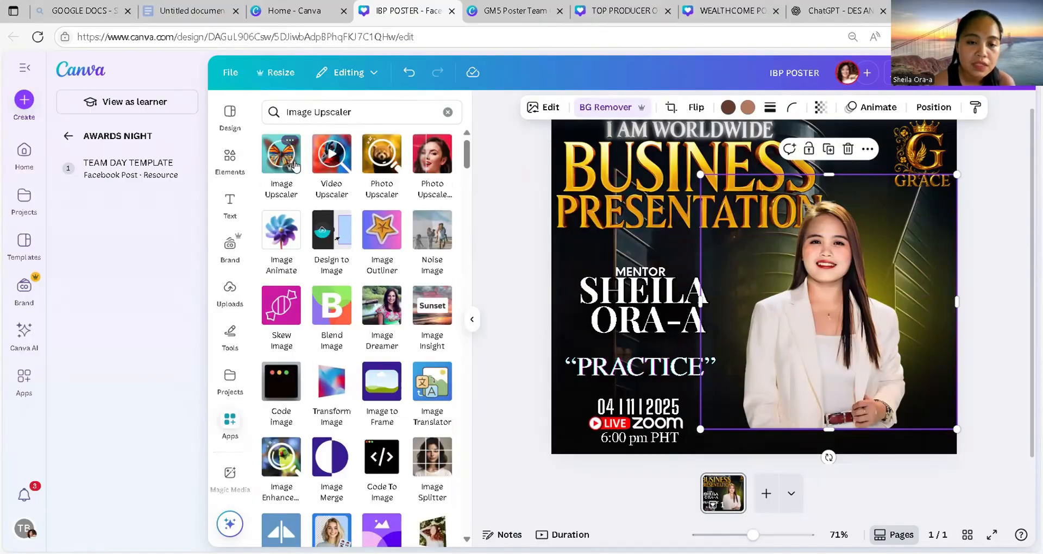
click(276, 152)
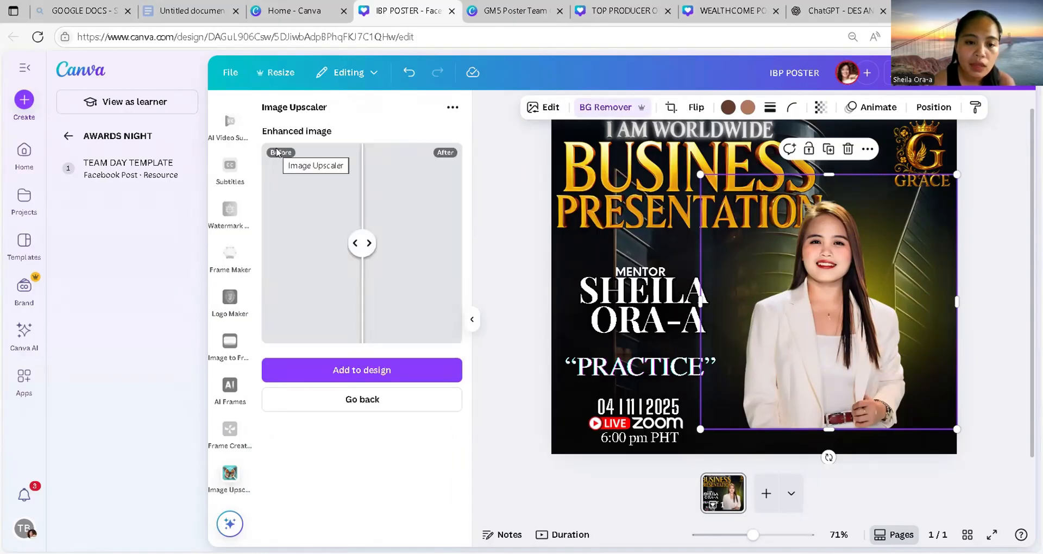
click(385, 398)
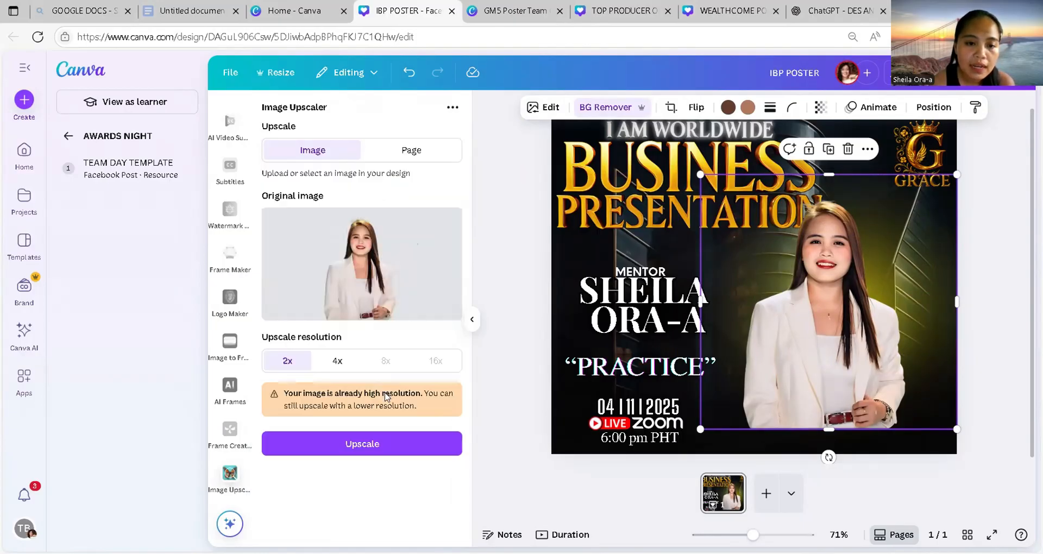
Step: Upscale the mentor's cut-out photo, compare before and after, and choose Replace
click(385, 445)
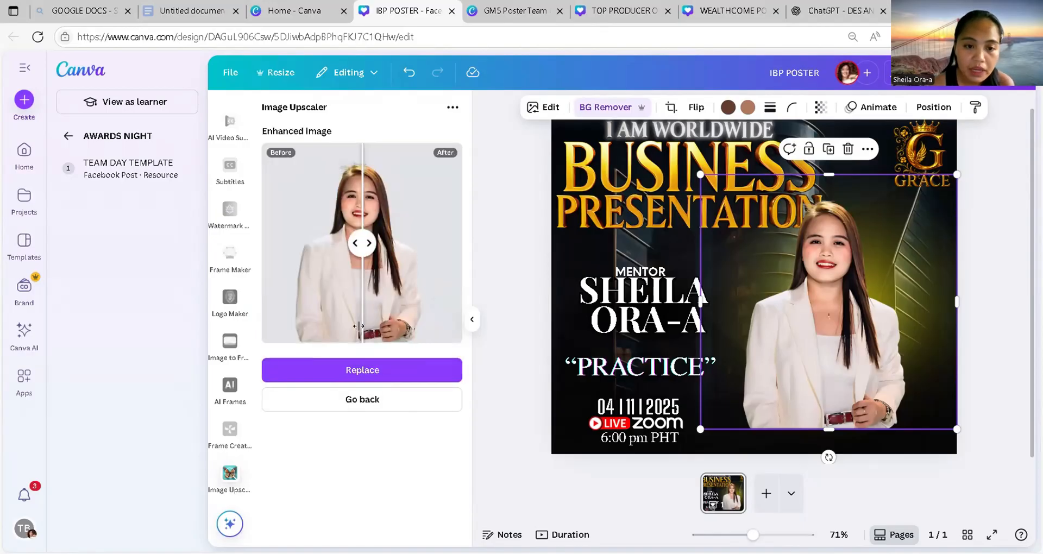
drag(364, 256, 266, 244)
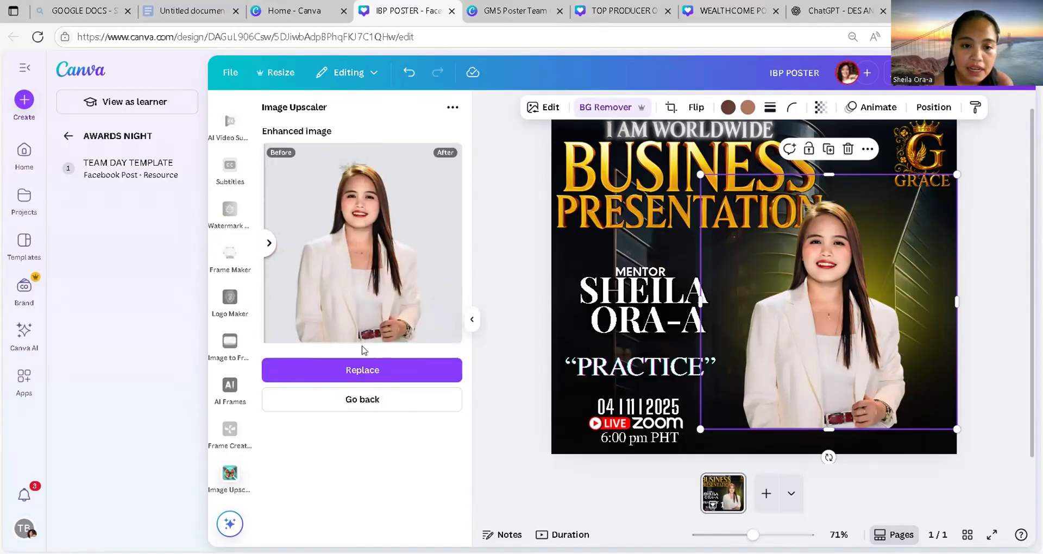
click(379, 364)
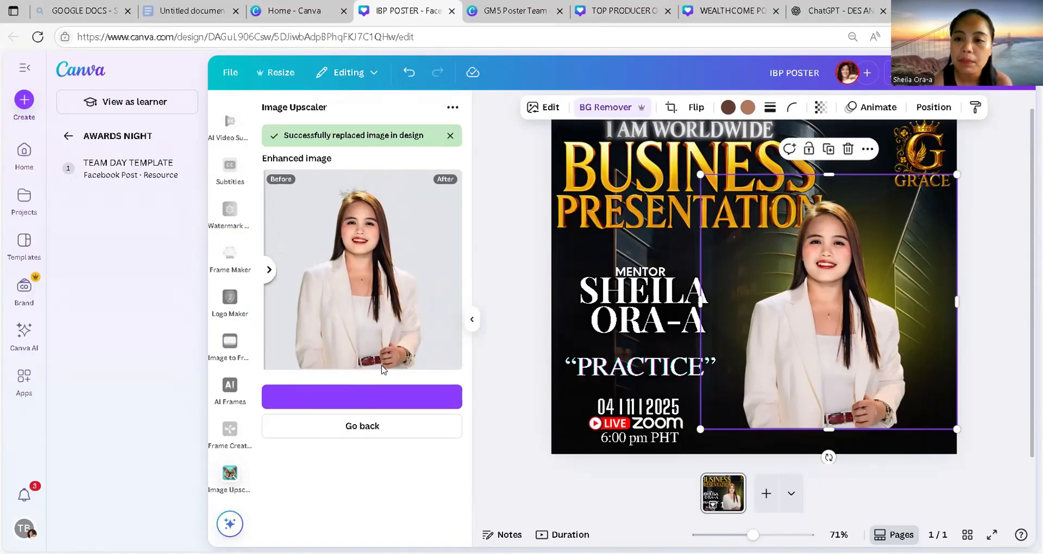
Step: Add the enhanced portrait to the design and delete the old photo
click(406, 397)
click(795, 259)
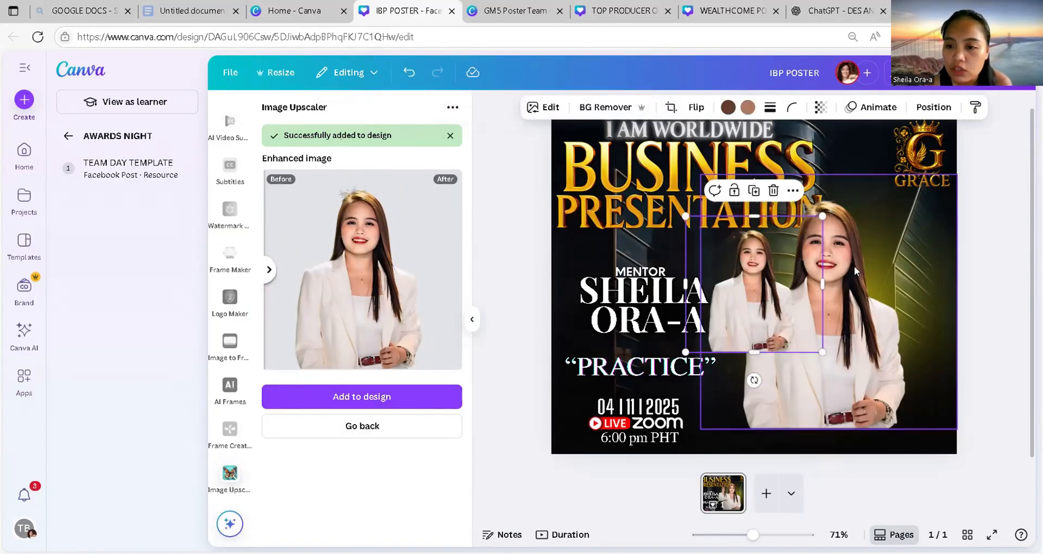
key(Delete)
Step: Enlarge the enhanced portrait and position it across the poster's right side beside the title
click(745, 309)
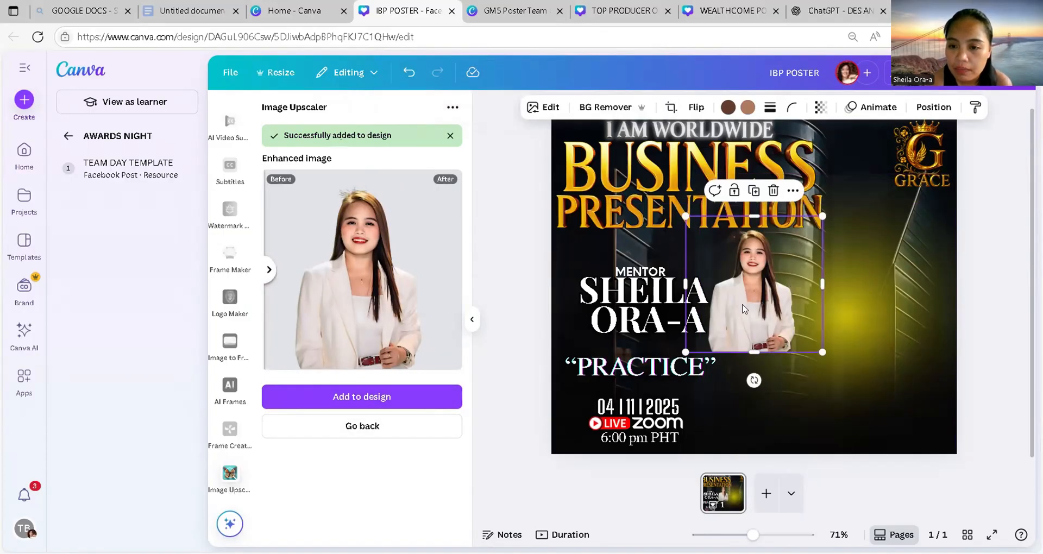
drag(823, 350, 902, 294)
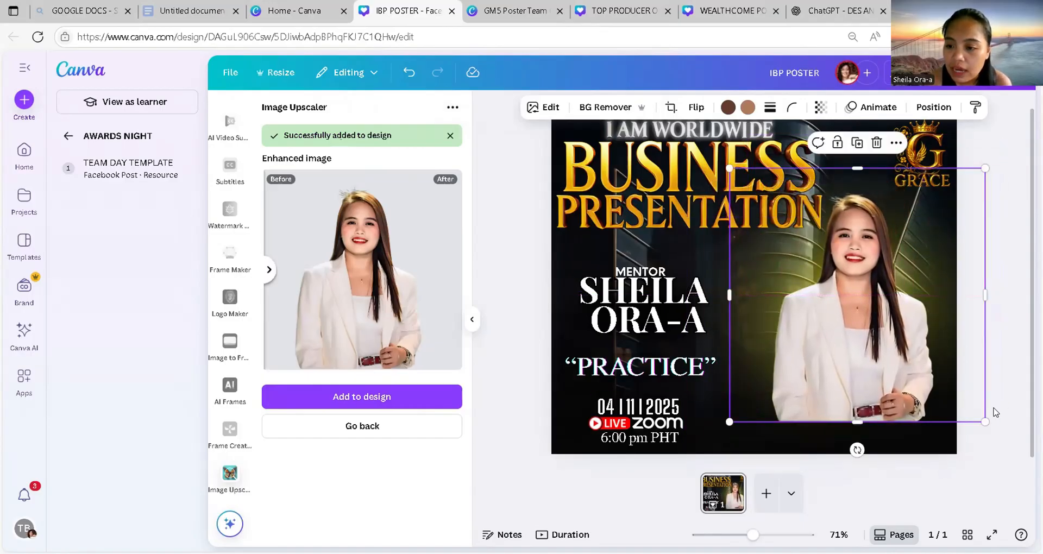
drag(991, 421, 1016, 462)
drag(919, 329, 886, 277)
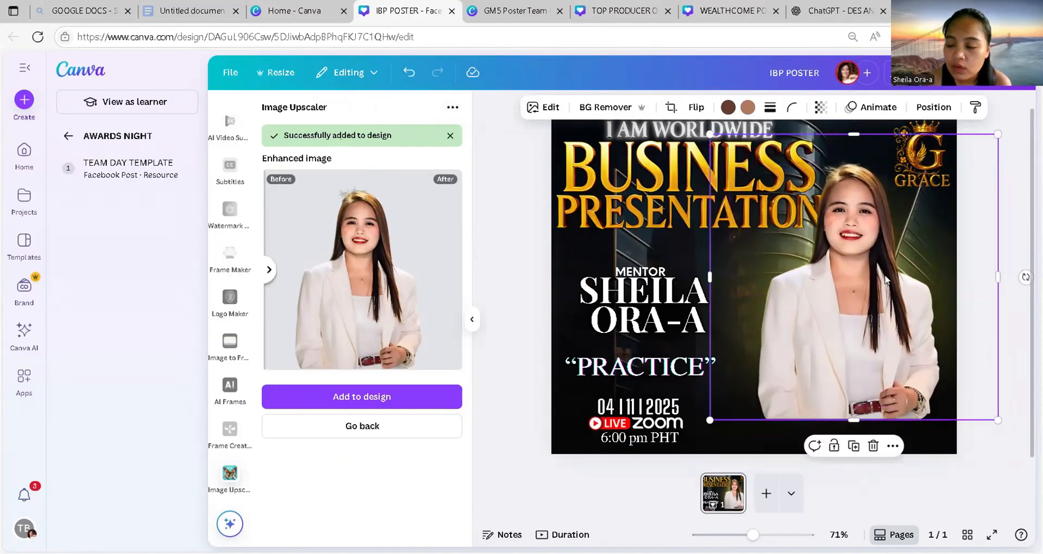
drag(996, 418, 1035, 457)
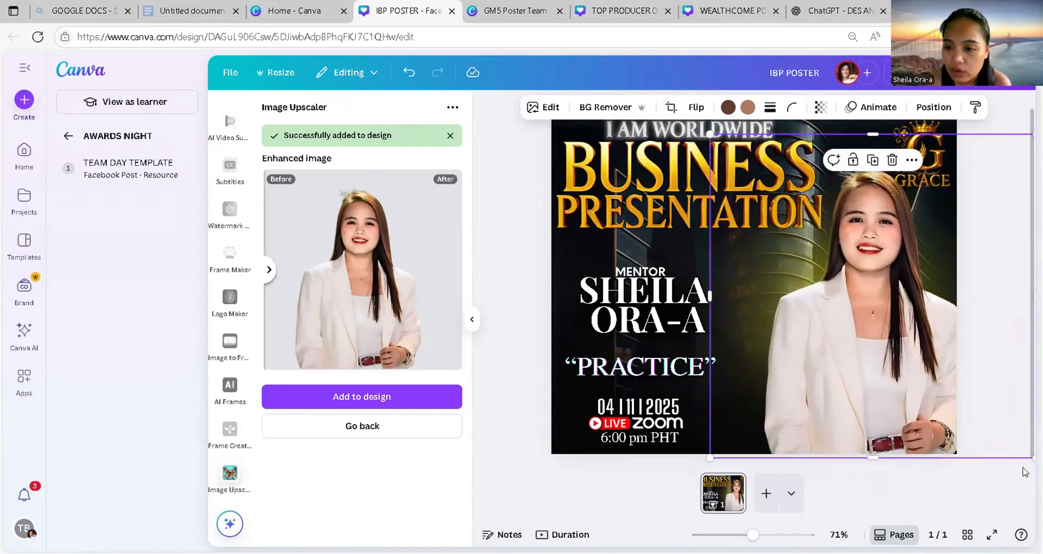
drag(896, 397, 881, 397)
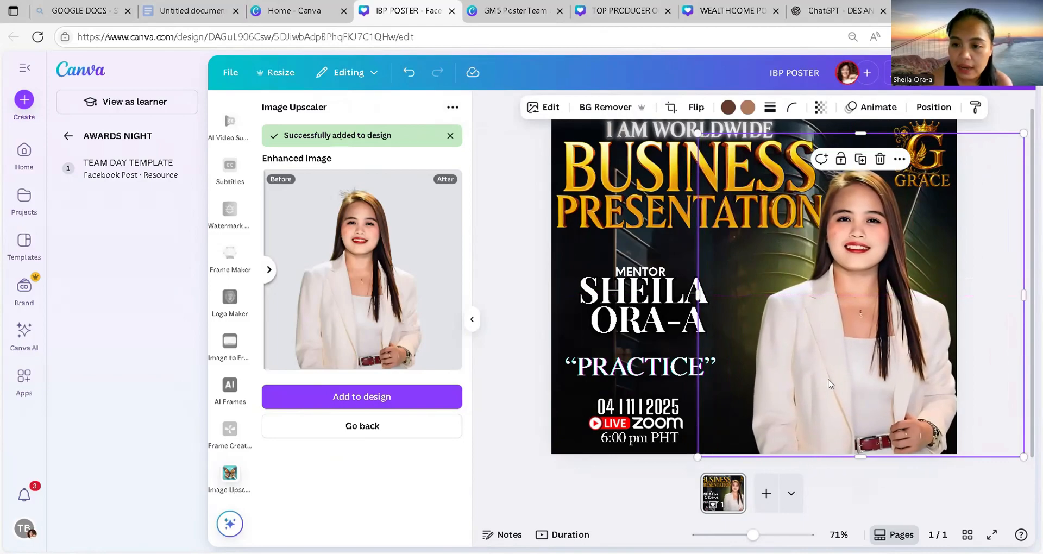
drag(829, 383, 832, 358)
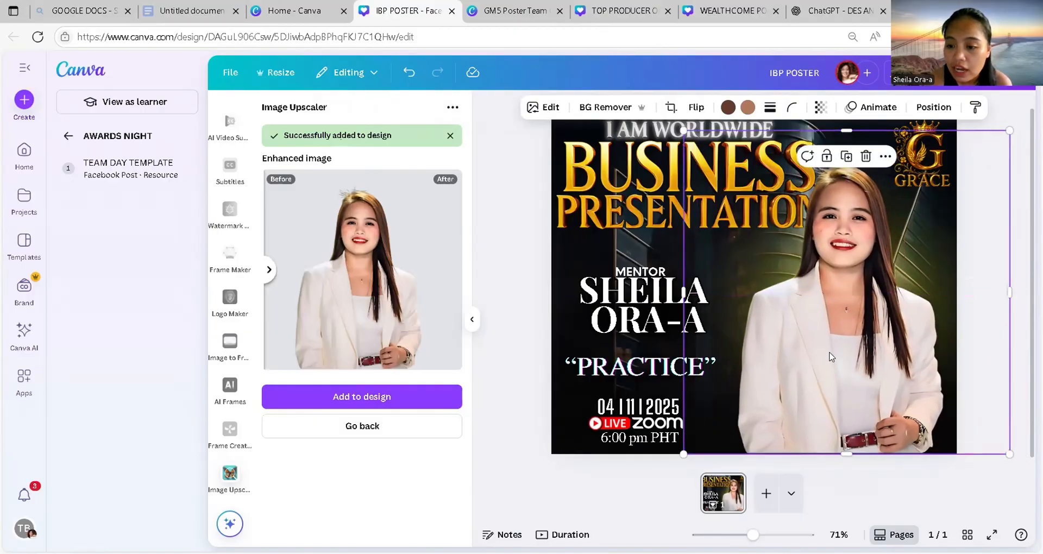
drag(1009, 453, 1014, 460)
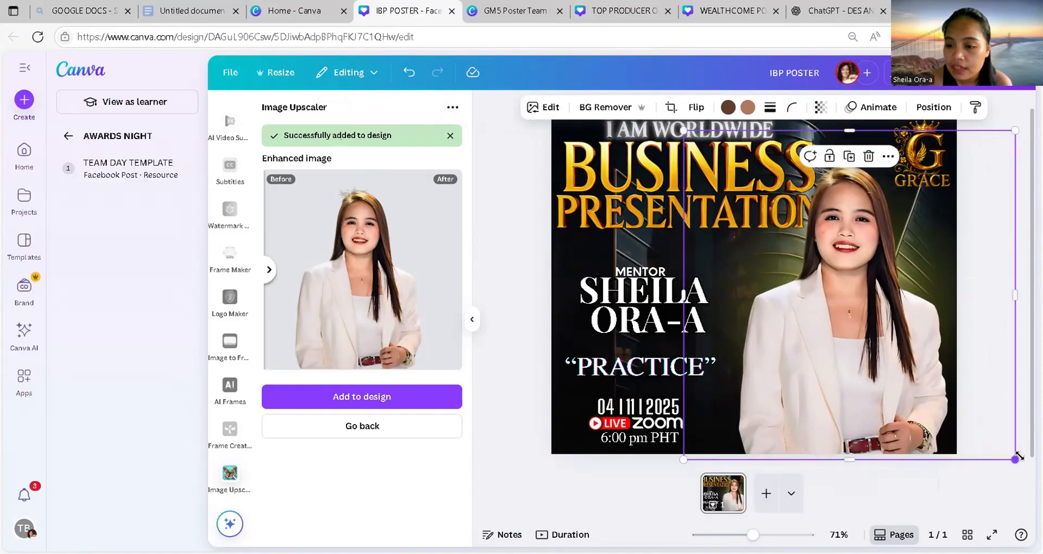
drag(904, 397, 916, 396)
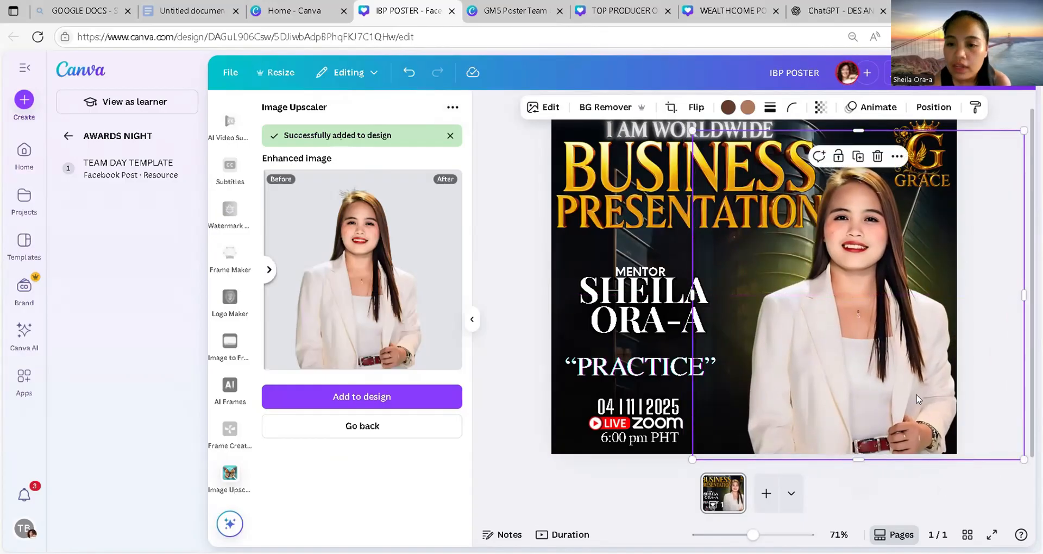
click(704, 321)
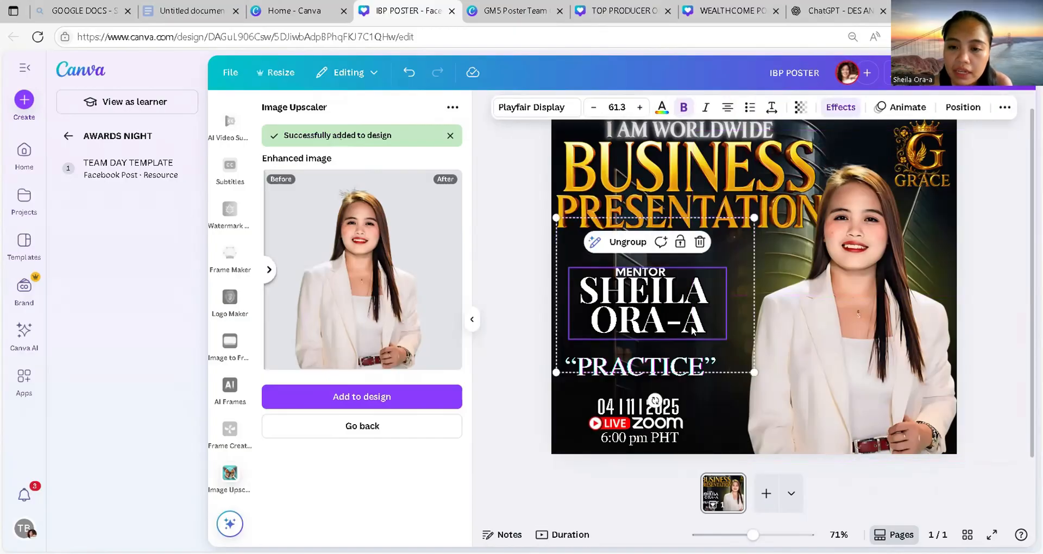
click(685, 327)
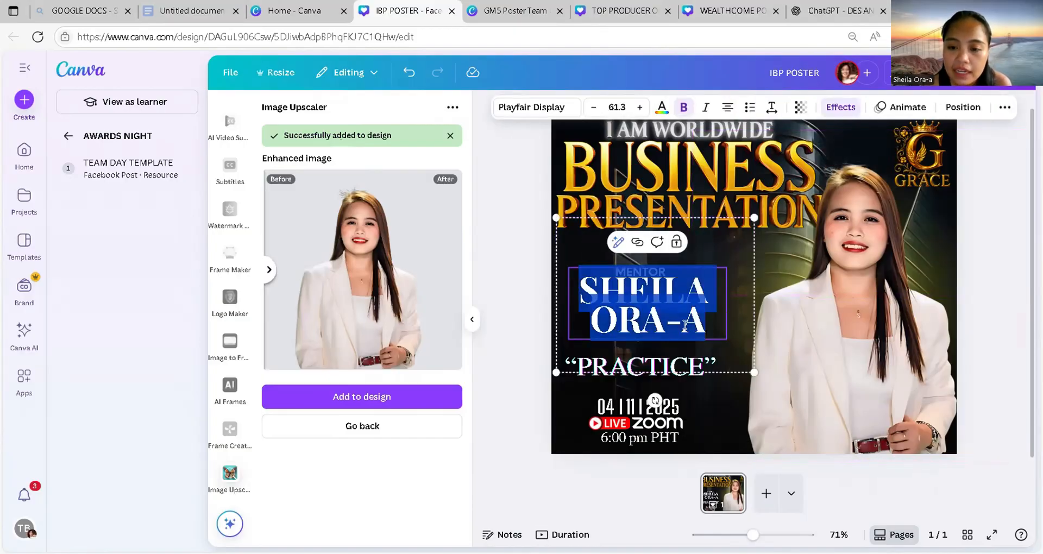
click(684, 325)
key(Right)
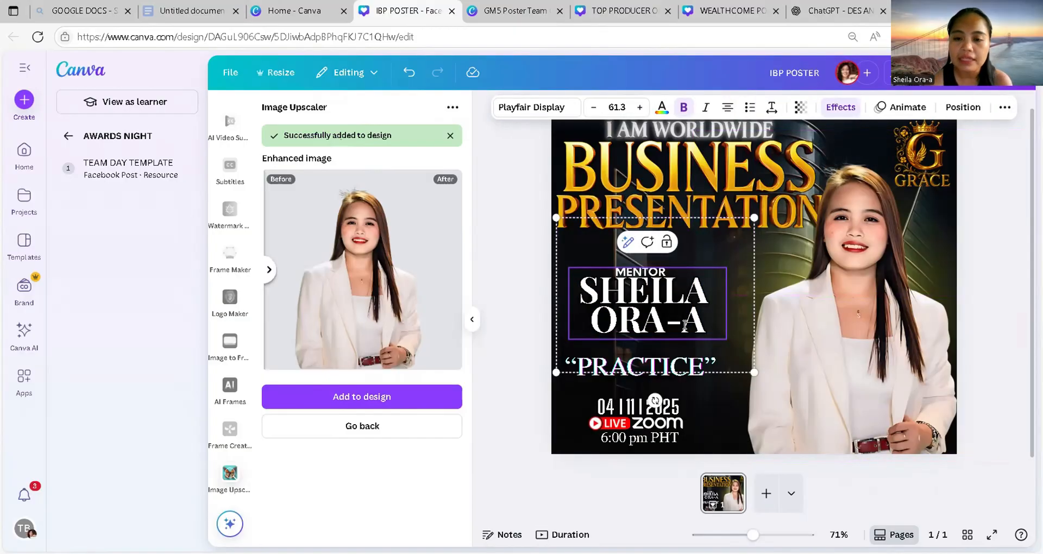
key(BackSpace)
key(BackSpace)
key(BackSpace)
key(BackSpace)
key(BackSpace)
key(BackSpace)
key(BackSpace)
key(BackSpace)
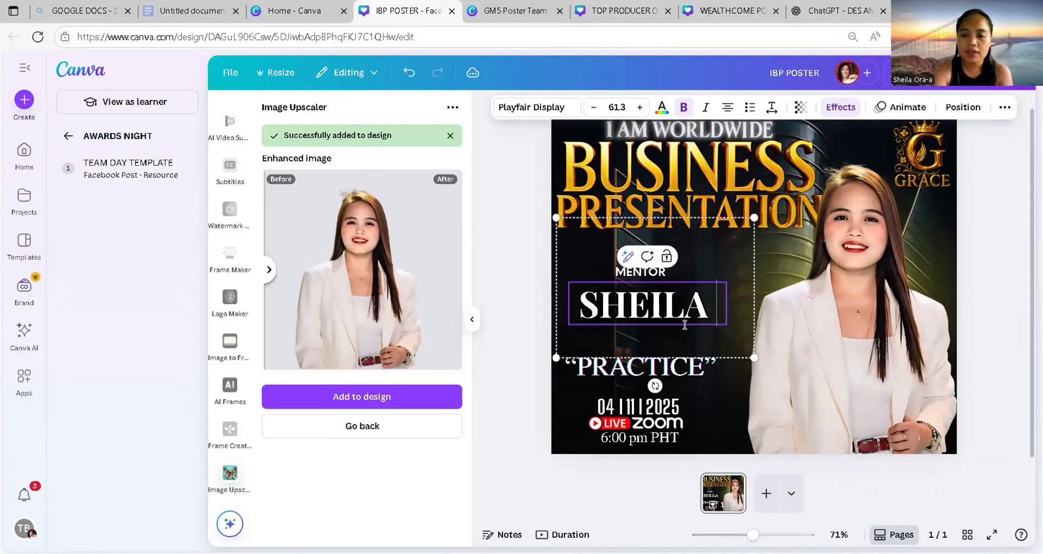
key(BackSpace)
key(BackSpace)
key(BackSpace)
key(BackSpace)
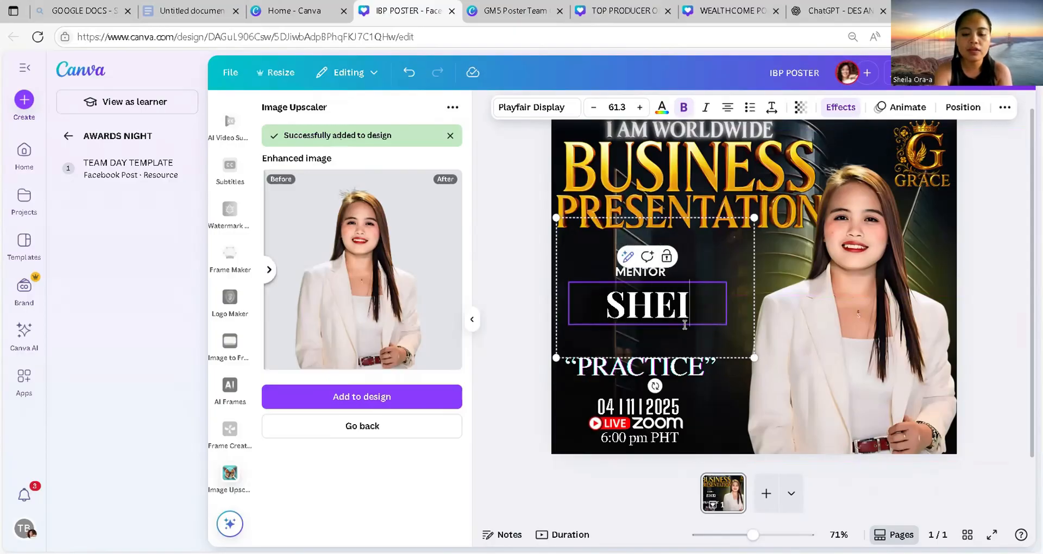
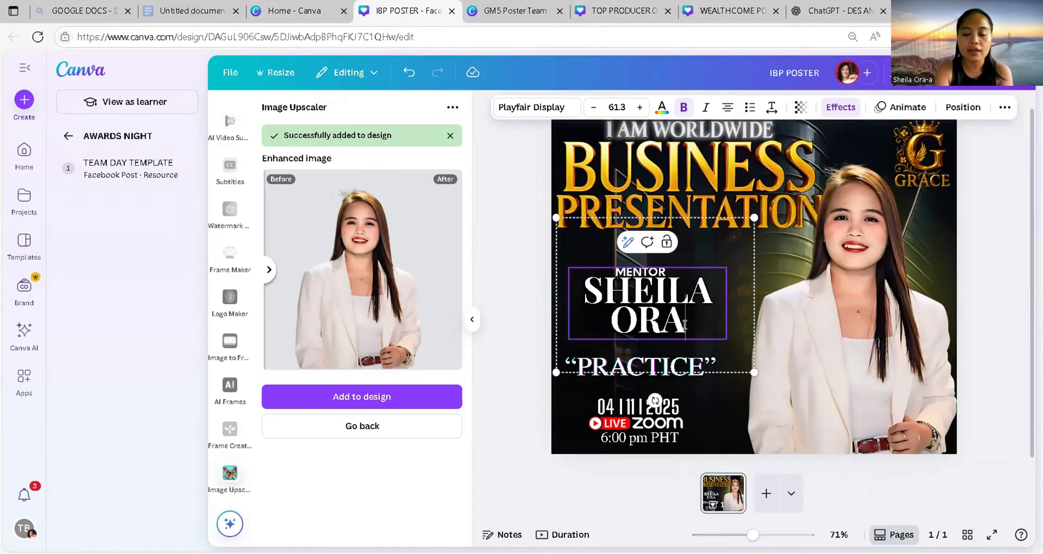
click(668, 369)
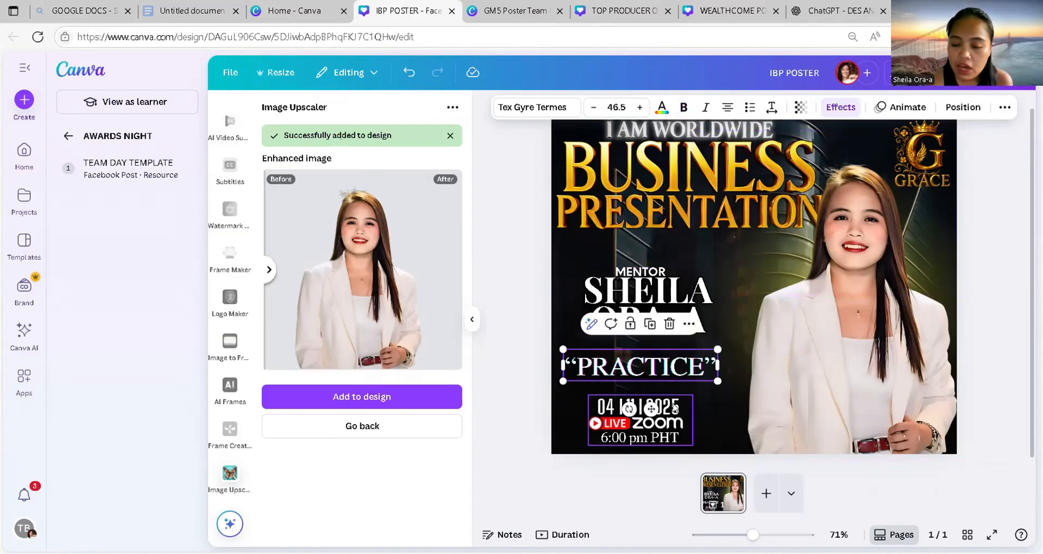
click(610, 407)
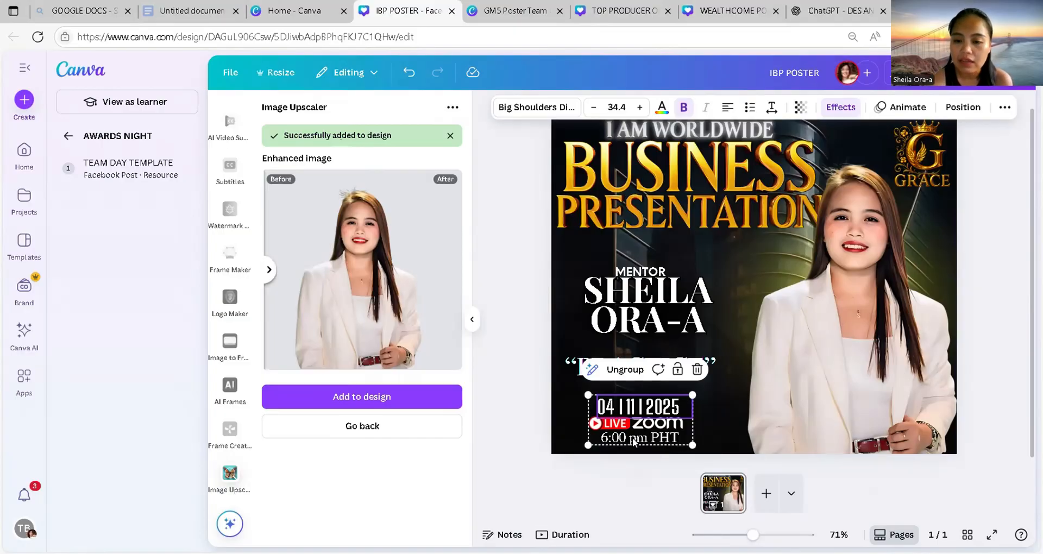
click(571, 405)
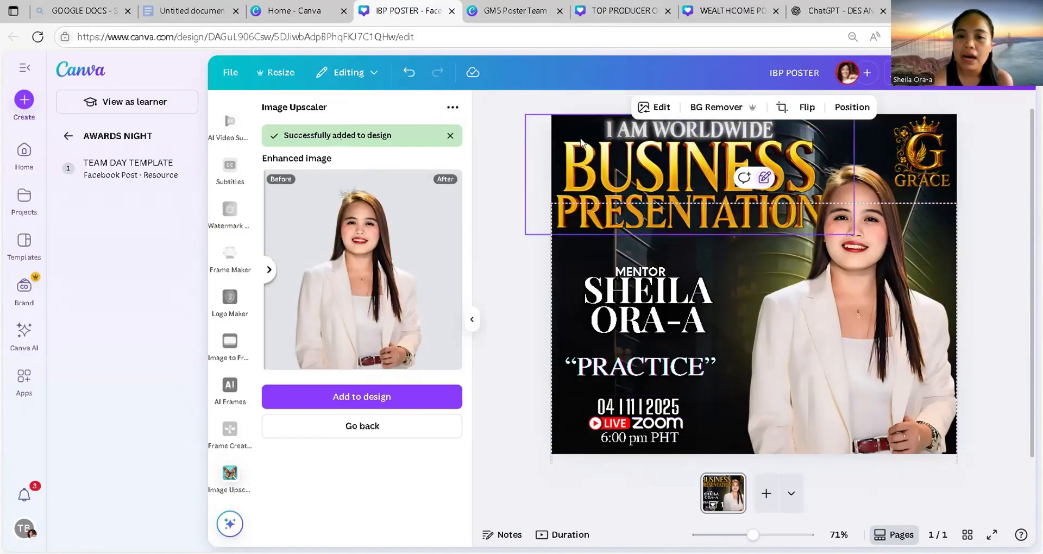
click(553, 132)
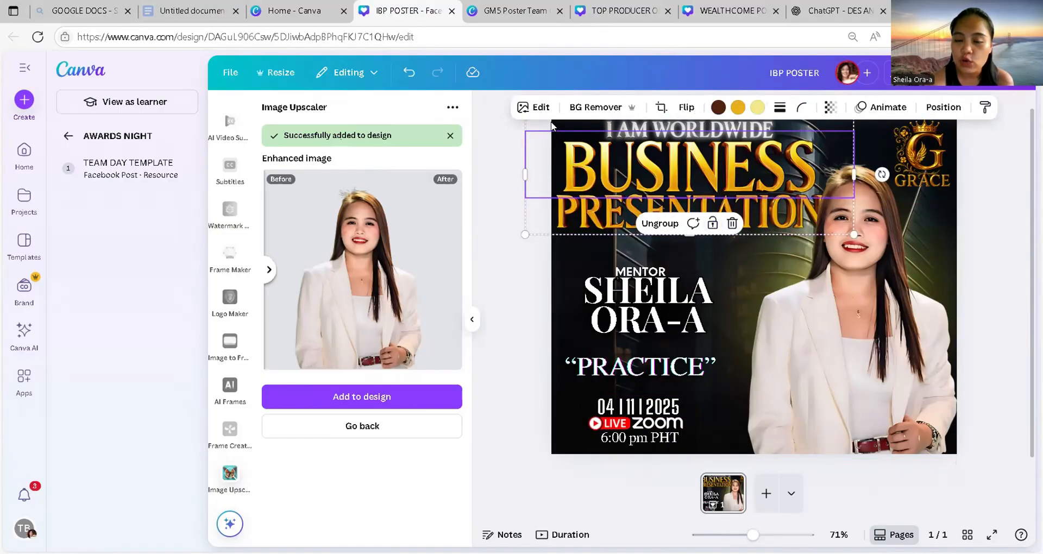